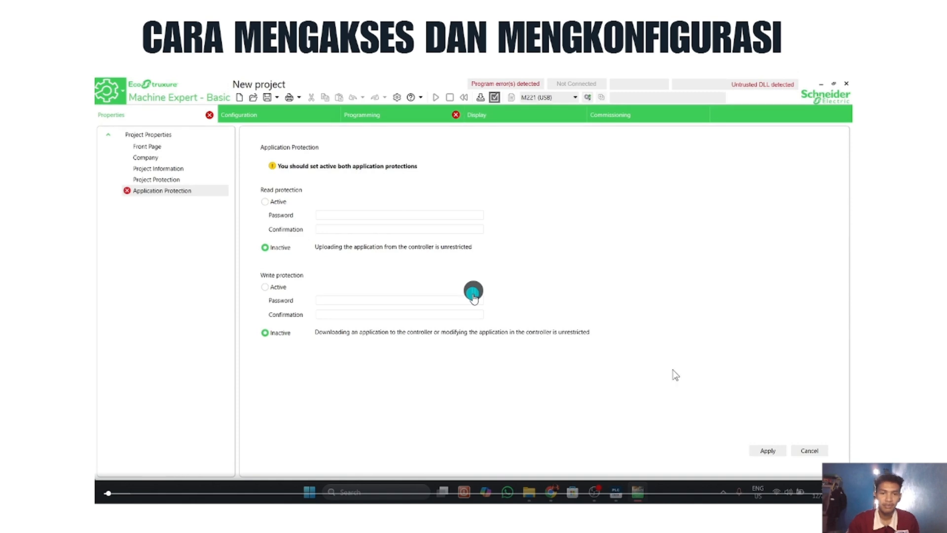
Step: Apply inactive read and write application protection to the project and open the controller configuration
left_click(769, 453)
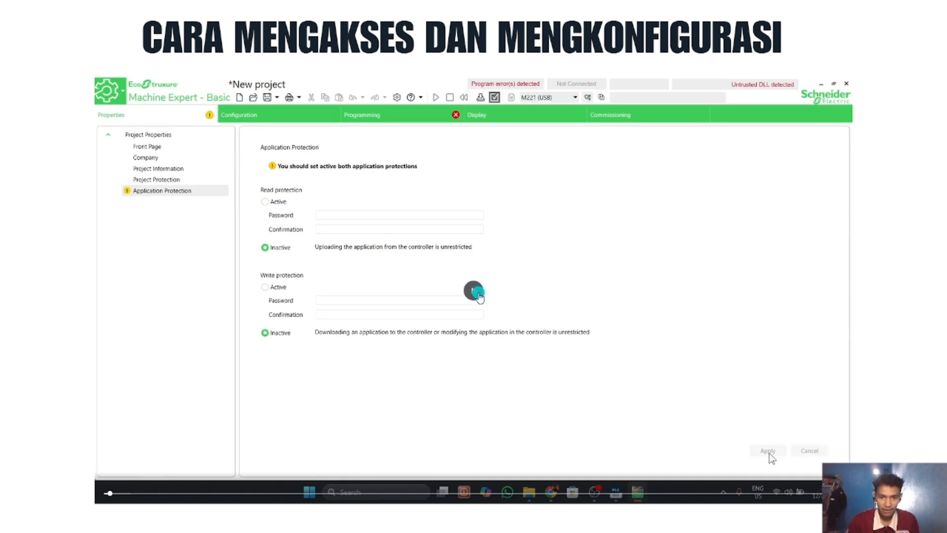
left_click(365, 112)
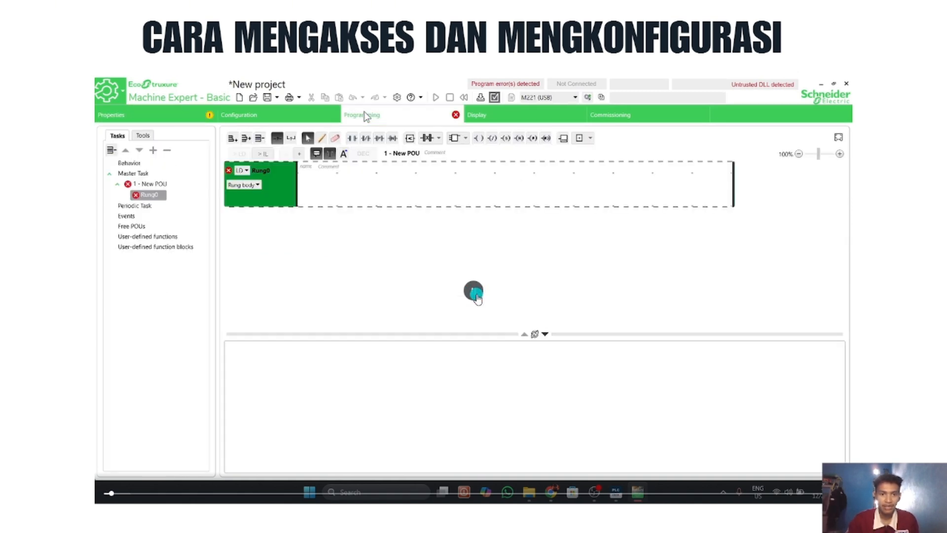
left_click(281, 115)
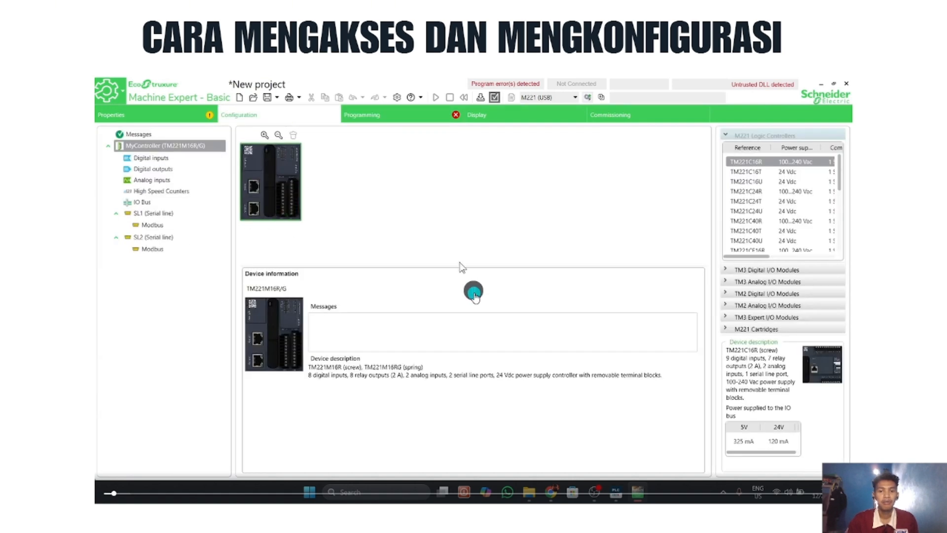
Step: Replace the TM221M16R/G controller with a TM221CE16R from the M221 logic controllers and accept the replacement
scroll(789, 212, "down", 5)
scroll(792, 215, "up", 5)
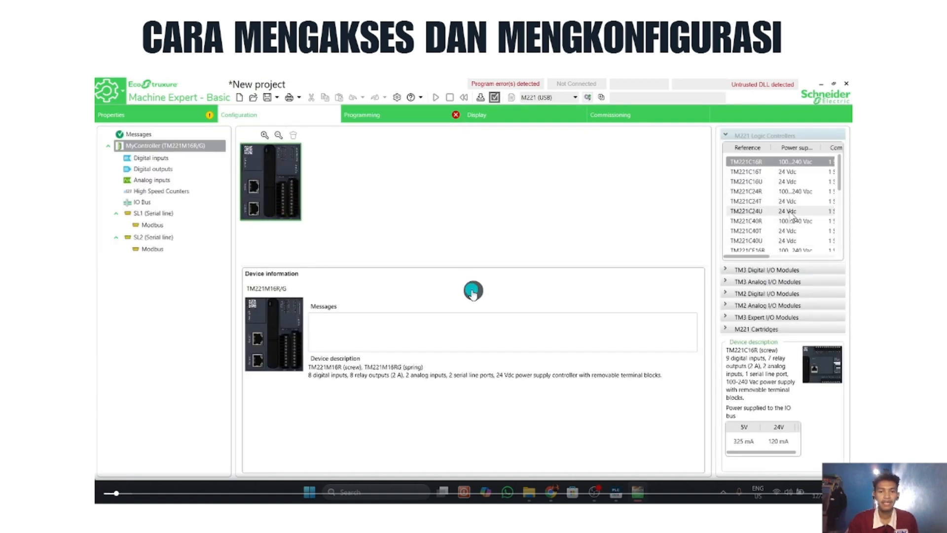
scroll(839, 176, "down", 1)
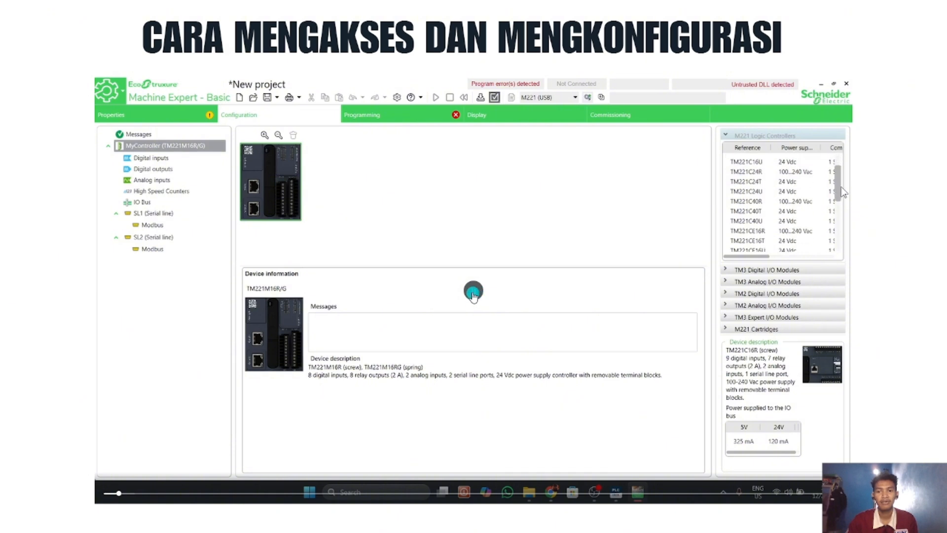
left_click_drag(792, 222, 568, 232)
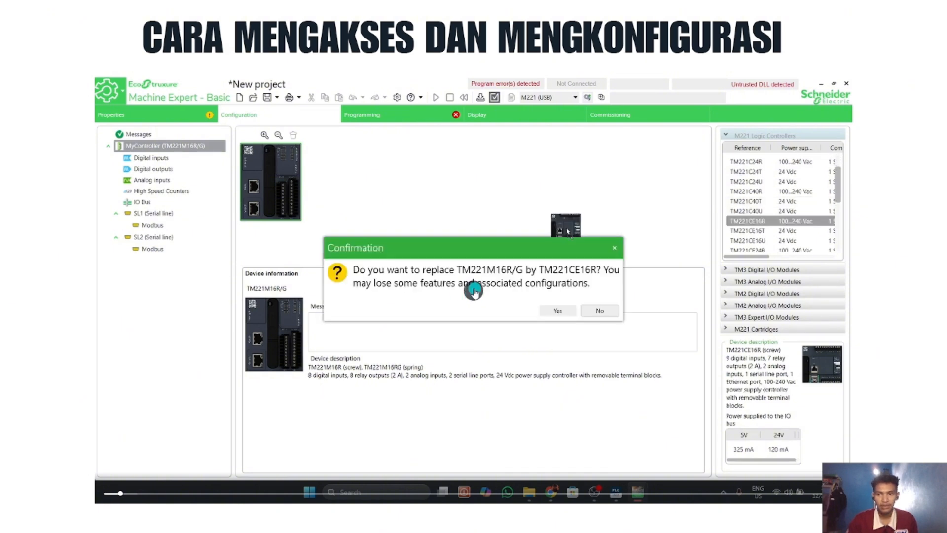
left_click(558, 311)
Step: Set the fixed IP address of the controller's ETH1 port to 192.168.1.50
left_click(140, 216)
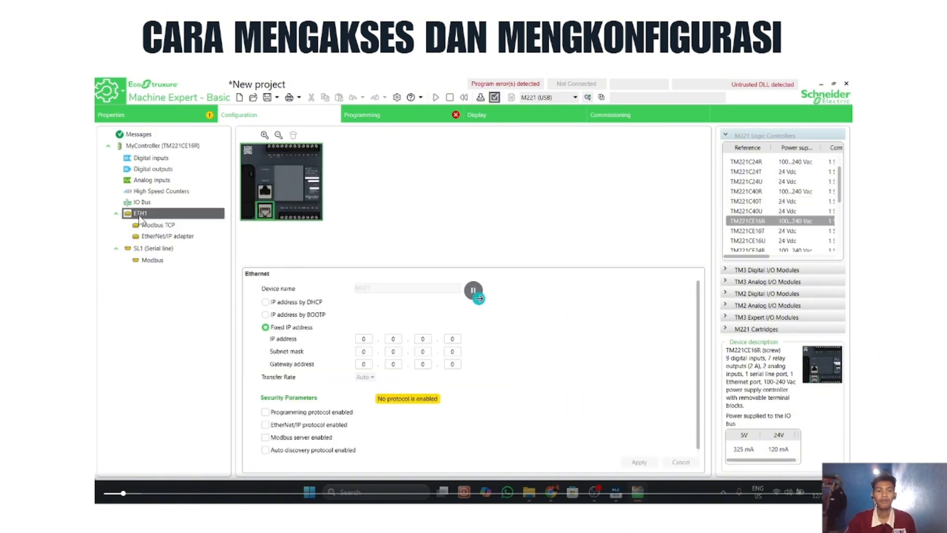
left_click(368, 341)
type("192.")
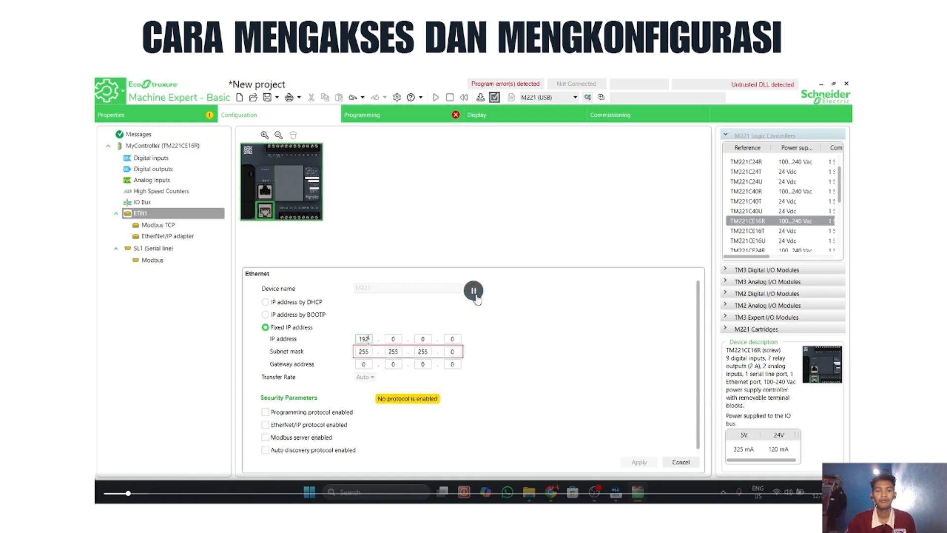
type("168.1")
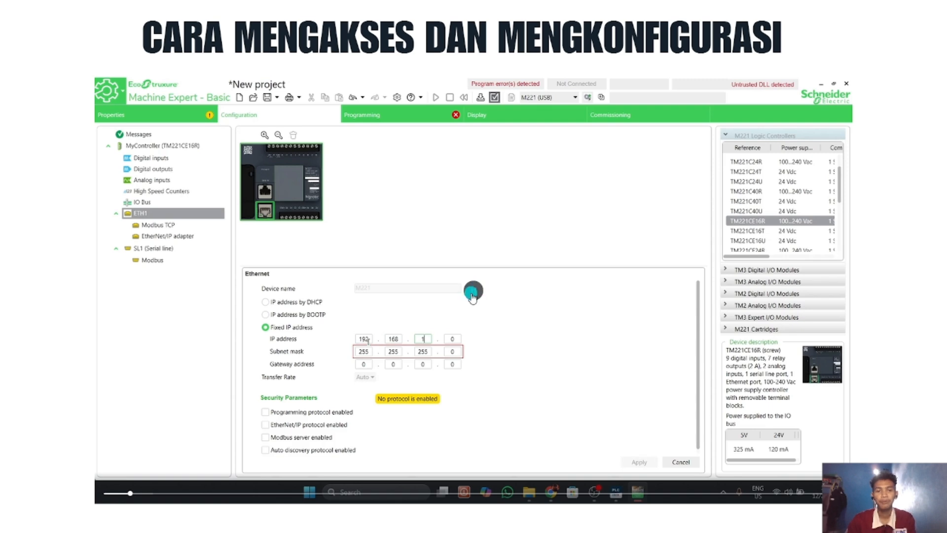
type("50")
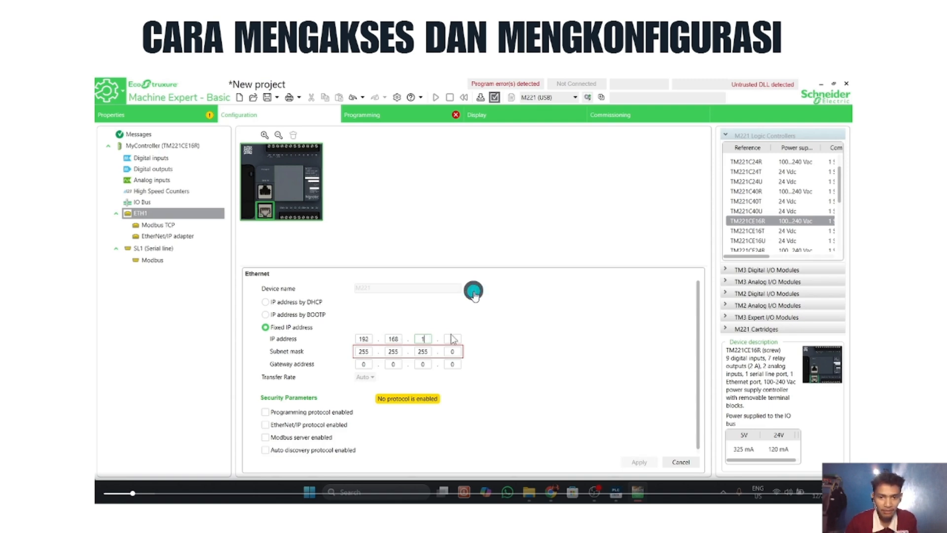
left_click(453, 339)
type("50")
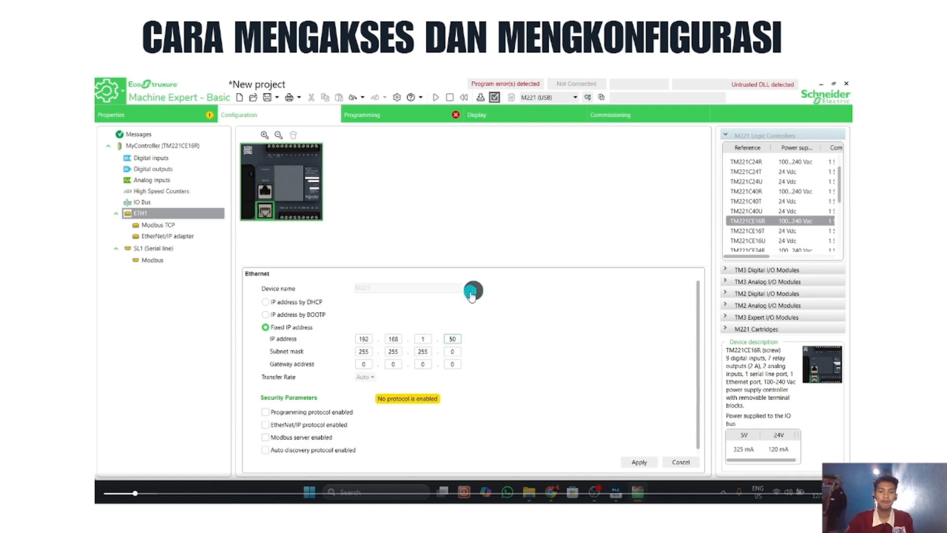
Step: Enable the programming, EtherNet/IP, Modbus server and auto discovery protocols for ETH1 and apply the settings
left_click(271, 414)
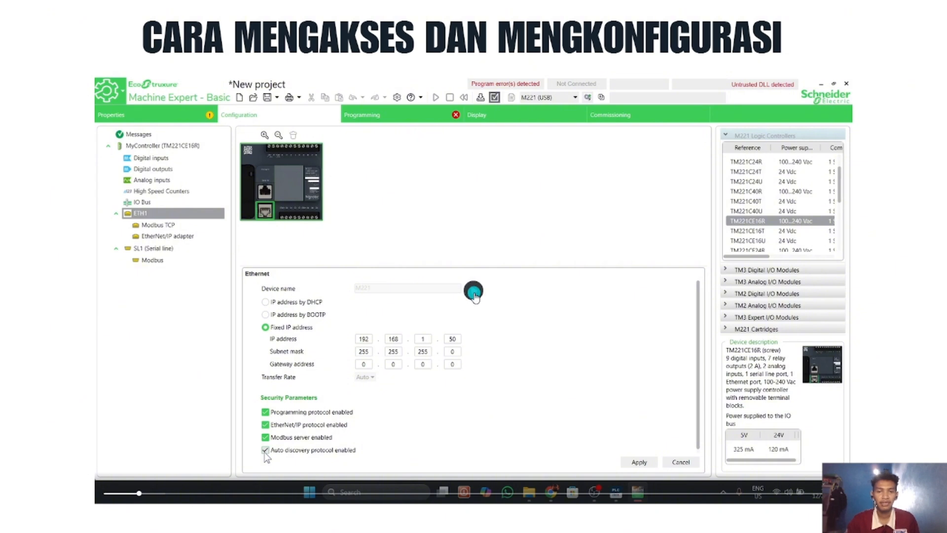
left_click(633, 463)
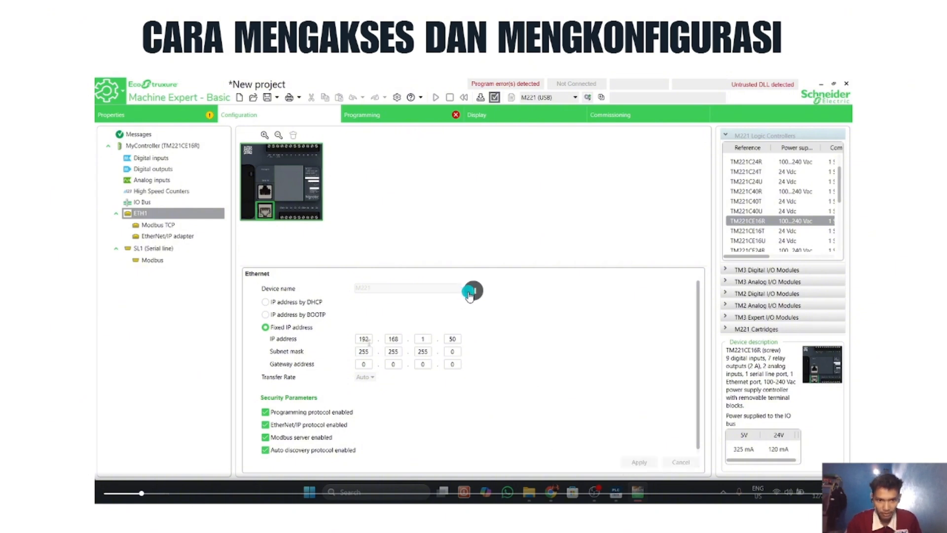
Step: Enable the Modbus TCP IOScanner and review the EtherNet/IP adapter, SL1 serial line and serial Modbus settings
left_click(159, 226)
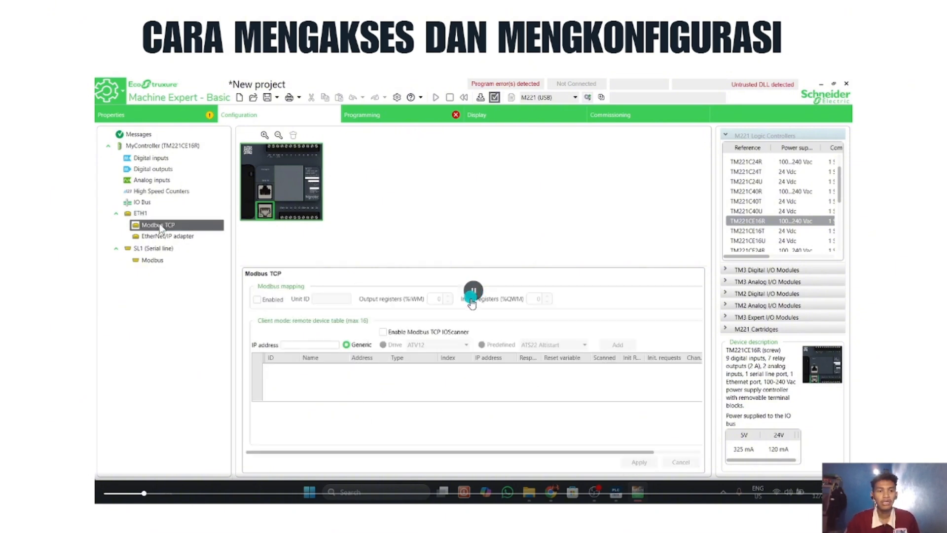
left_click(384, 332)
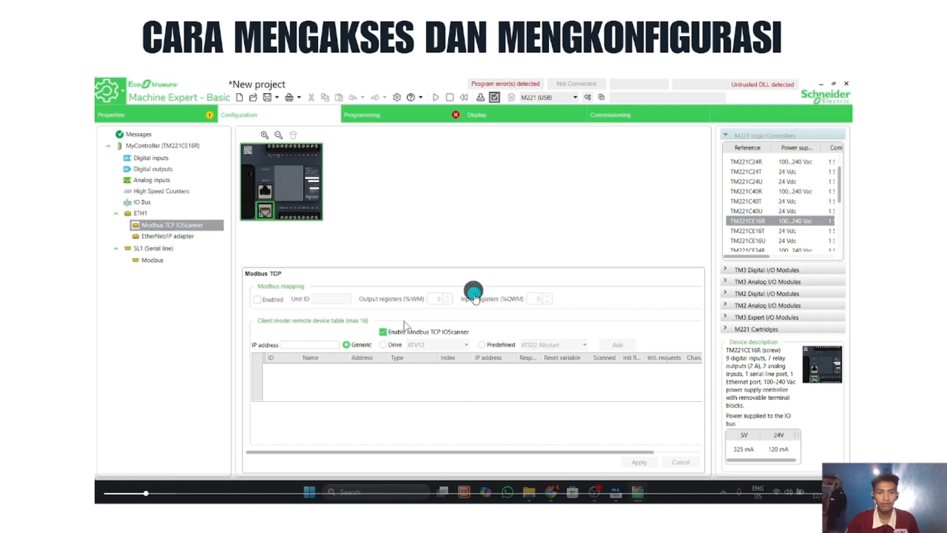
left_click(153, 237)
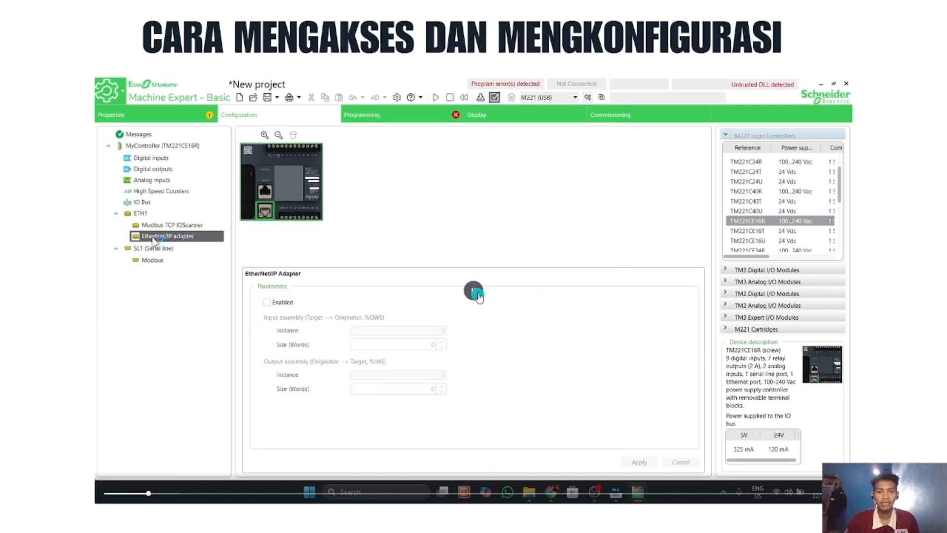
left_click(150, 248)
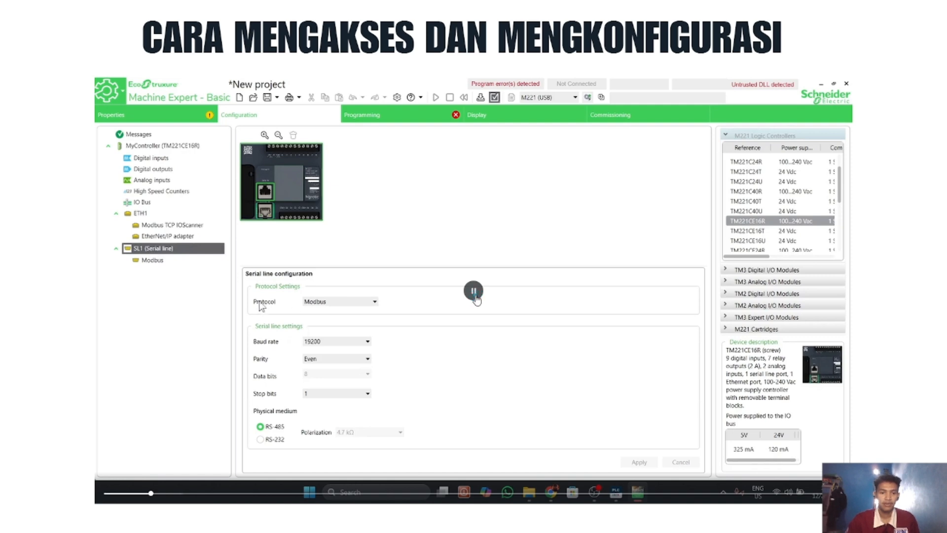
left_click(154, 261)
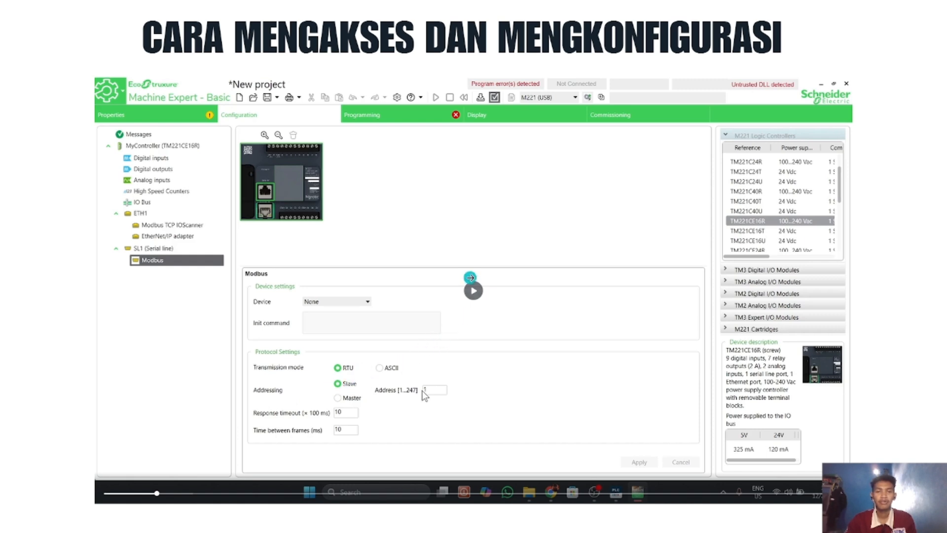
Step: Insert a Read Var communication function block into Rung0 of the ladder program
left_click(410, 114)
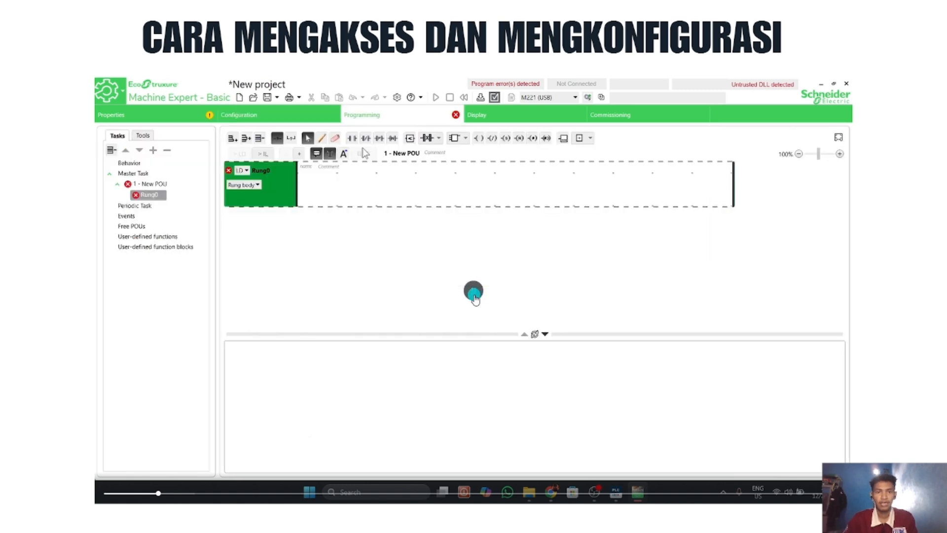
left_click(465, 139)
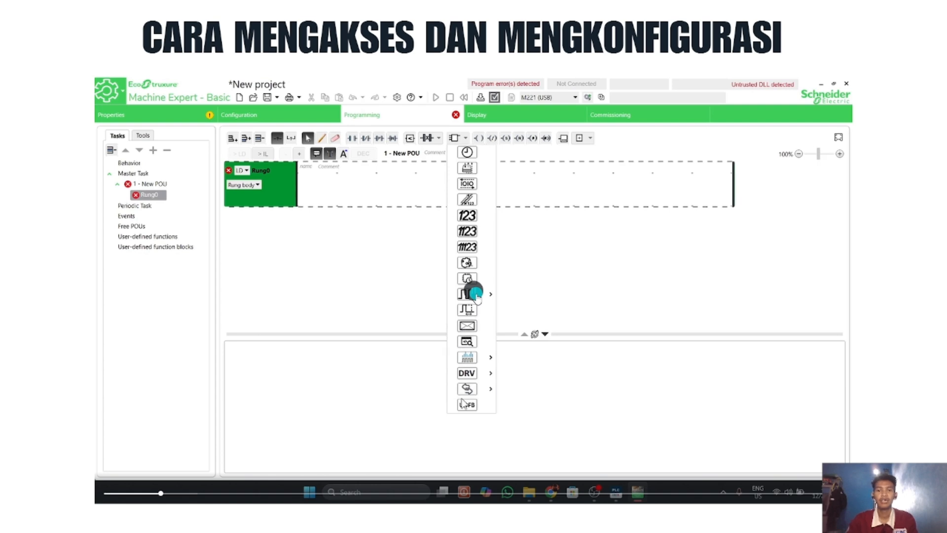
mouse_move(468, 389)
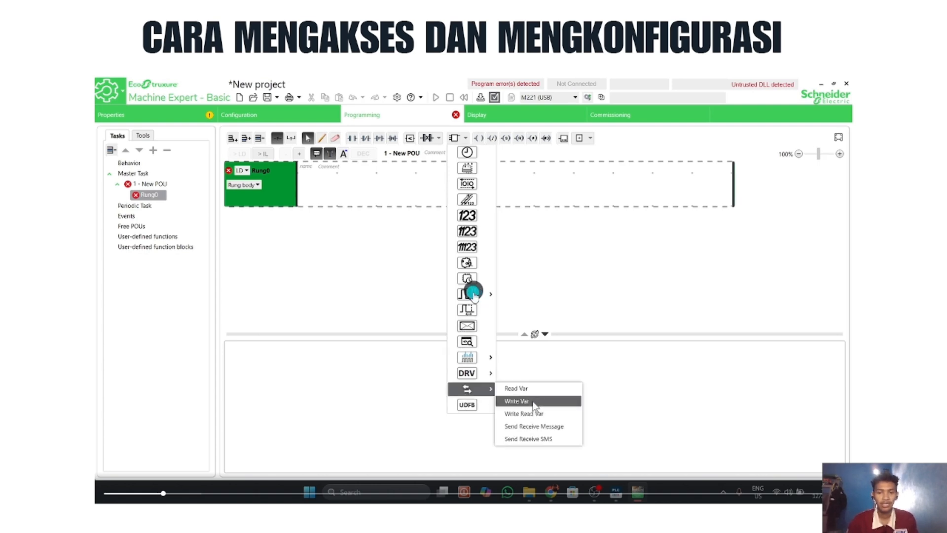
left_click(546, 388)
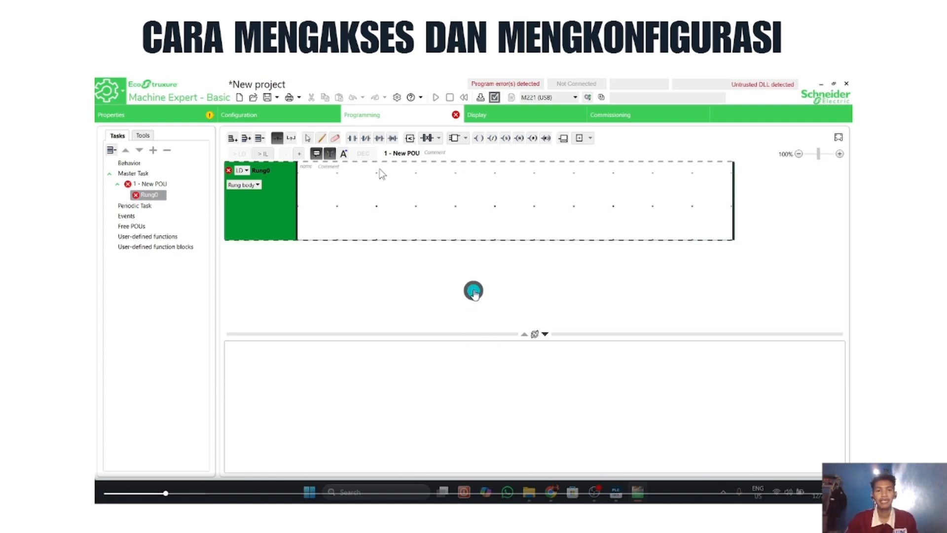
left_click(376, 200)
left_click(474, 293)
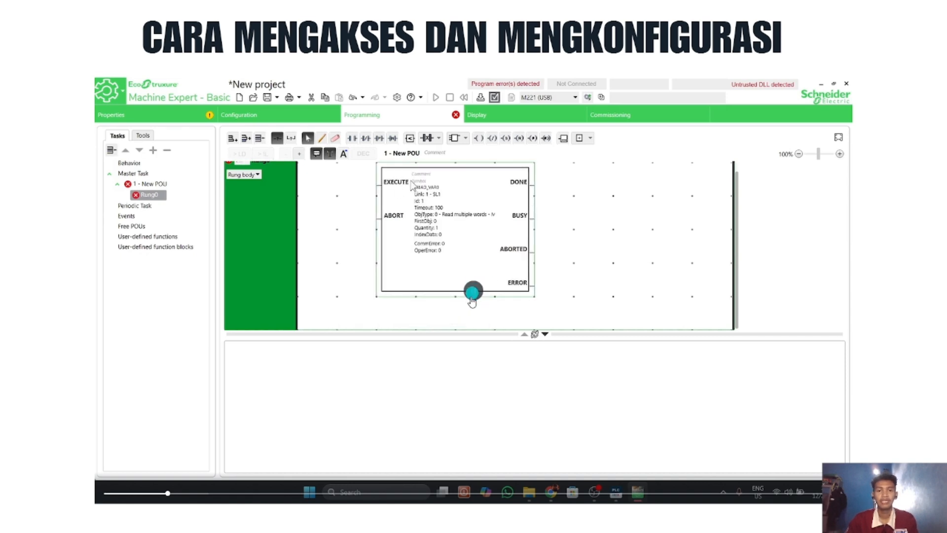
Step: Add a normally open contact before the block's EXECUTE input and an output coil on its DONE line
left_click(353, 139)
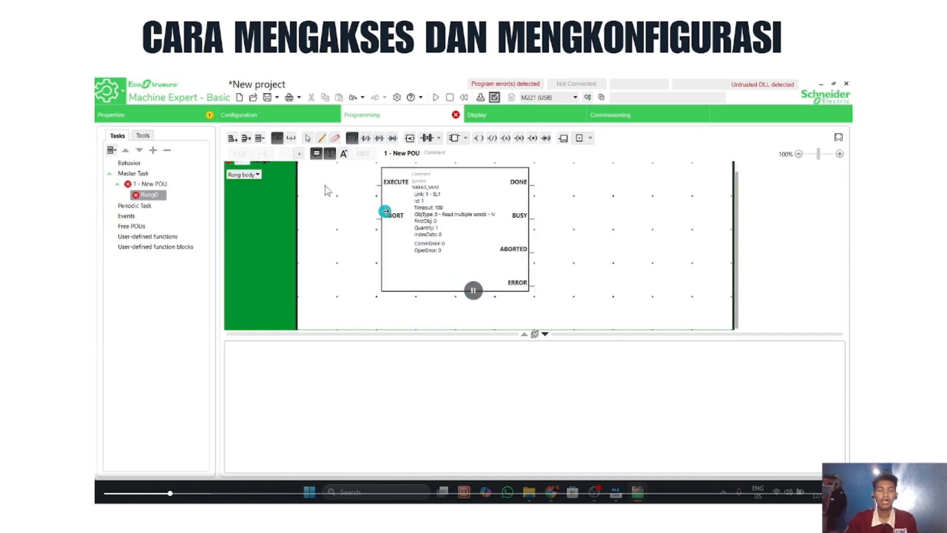
left_click(318, 186)
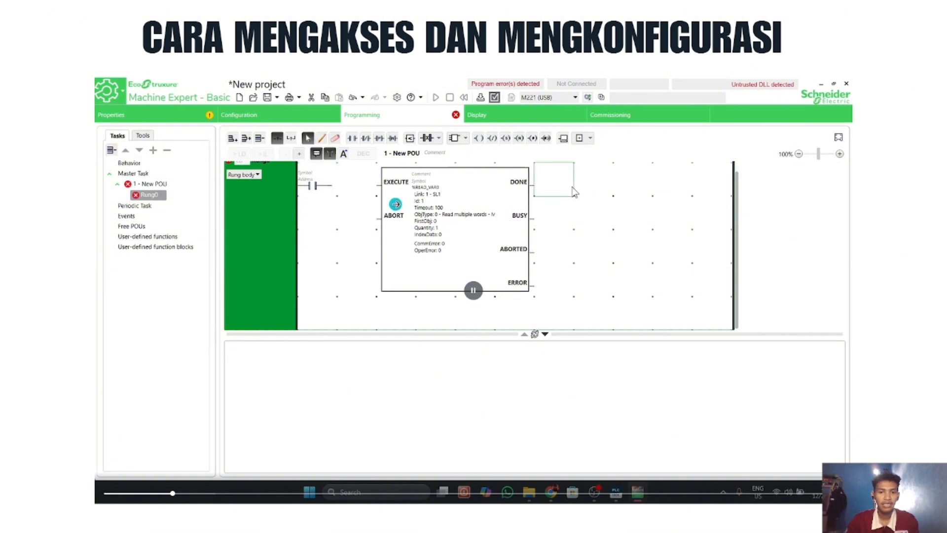
left_click(478, 138)
left_click(702, 191)
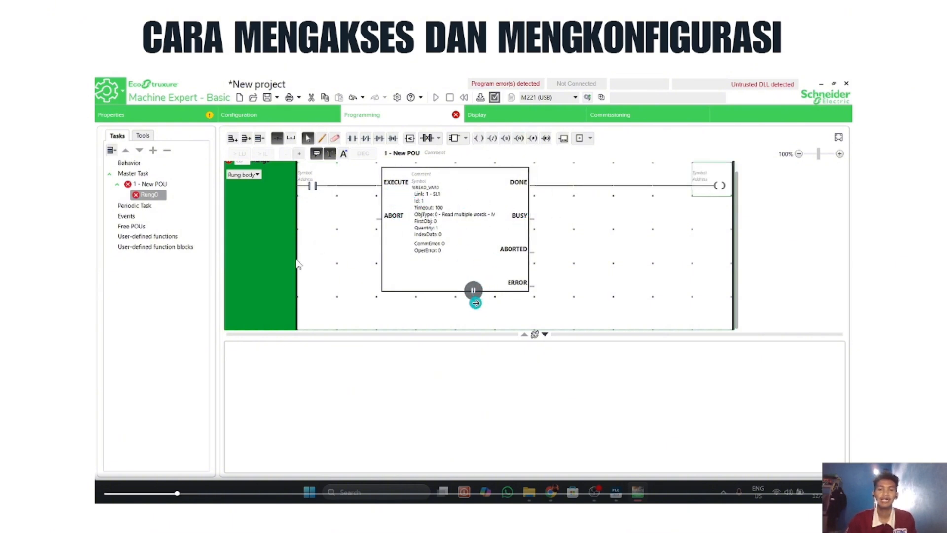
Step: Add a second rung to the program with a normally open contact at its start and an output coil at its end
left_click(233, 139)
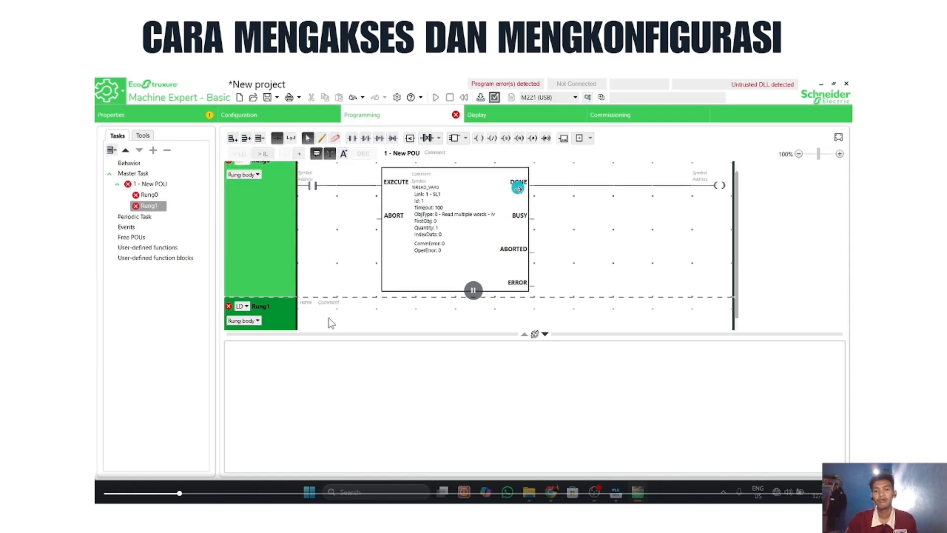
scroll(329, 246, "down", 1)
left_click(351, 138)
left_click(315, 320)
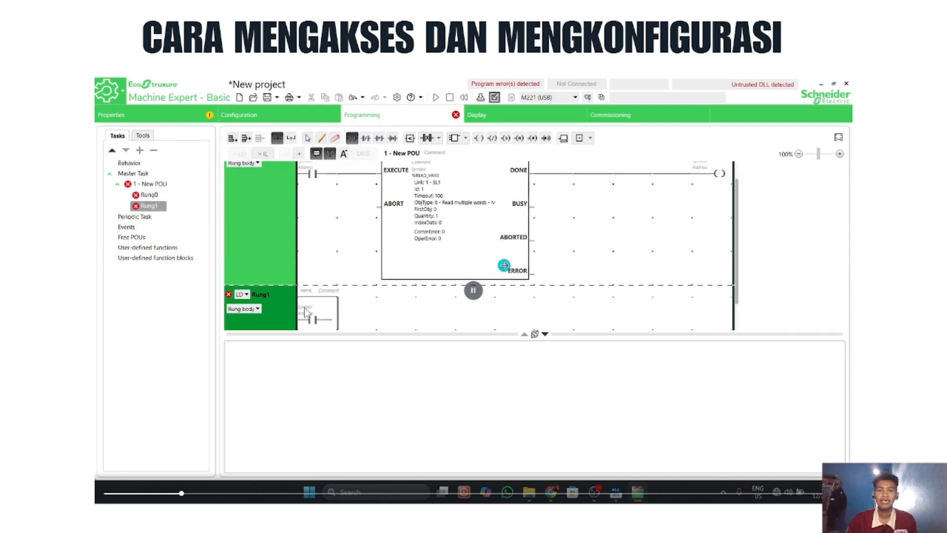
left_click(478, 138)
left_click(718, 319)
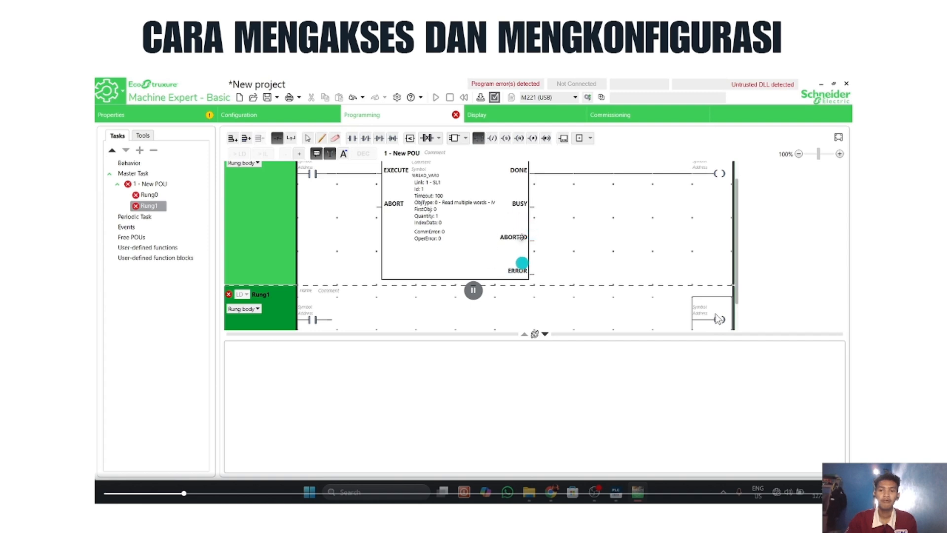
left_click(718, 319)
scroll(486, 257, "up", 1)
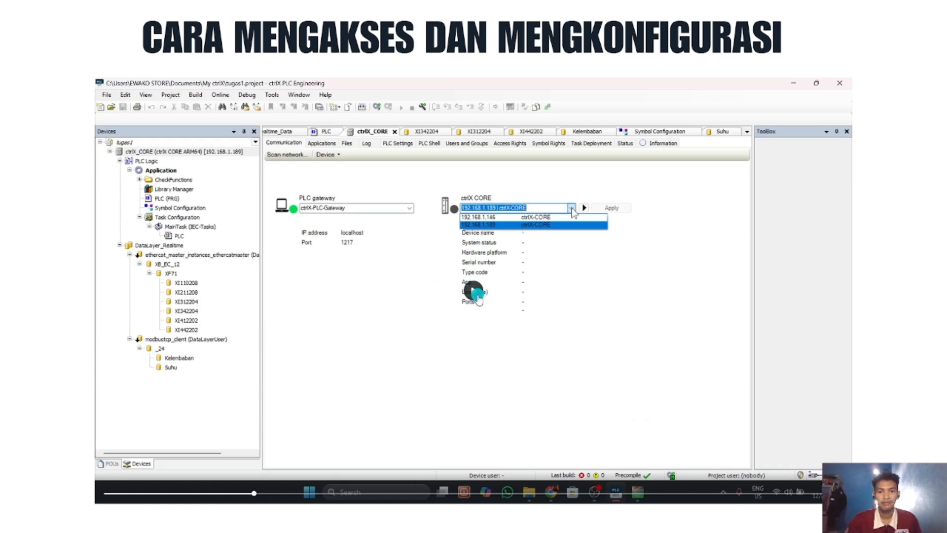
left_click(477, 295)
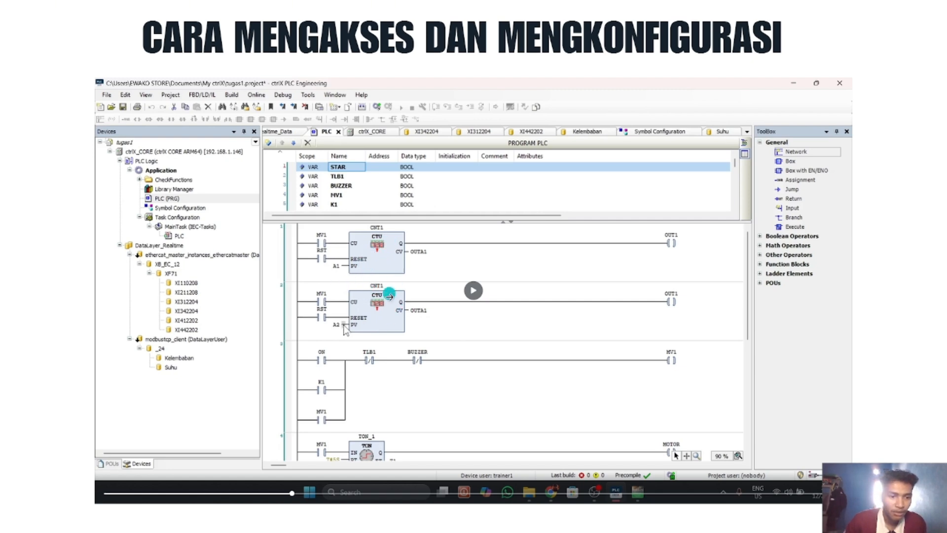
left_click(474, 293)
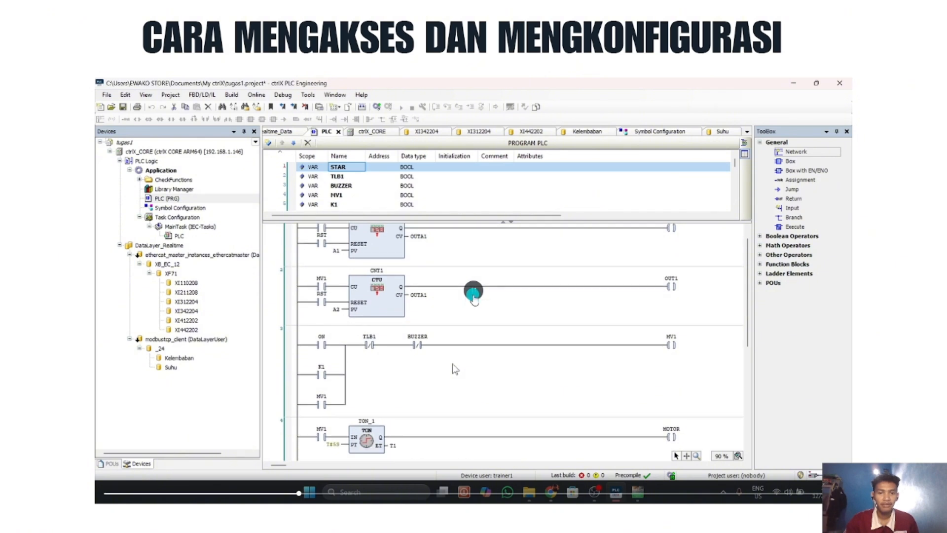
left_click(473, 298)
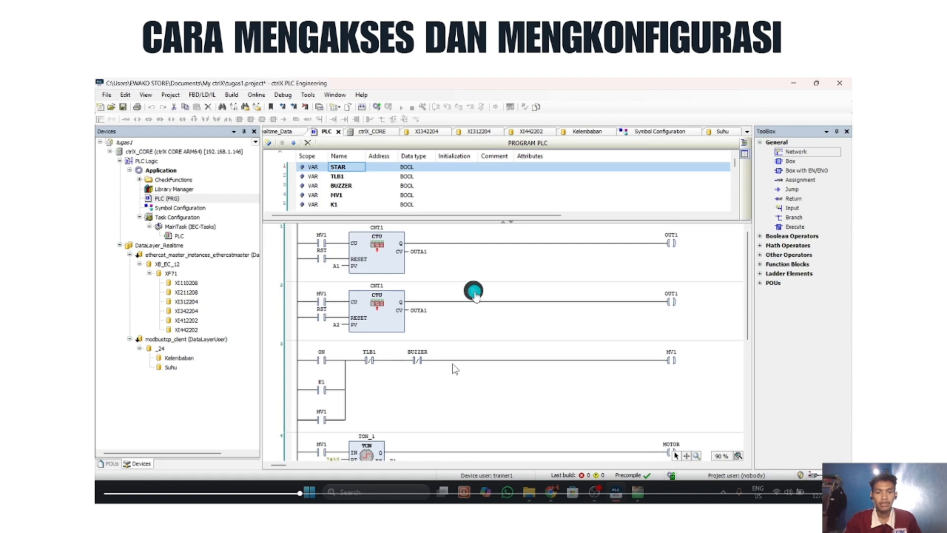
left_click(474, 292)
left_click(474, 292)
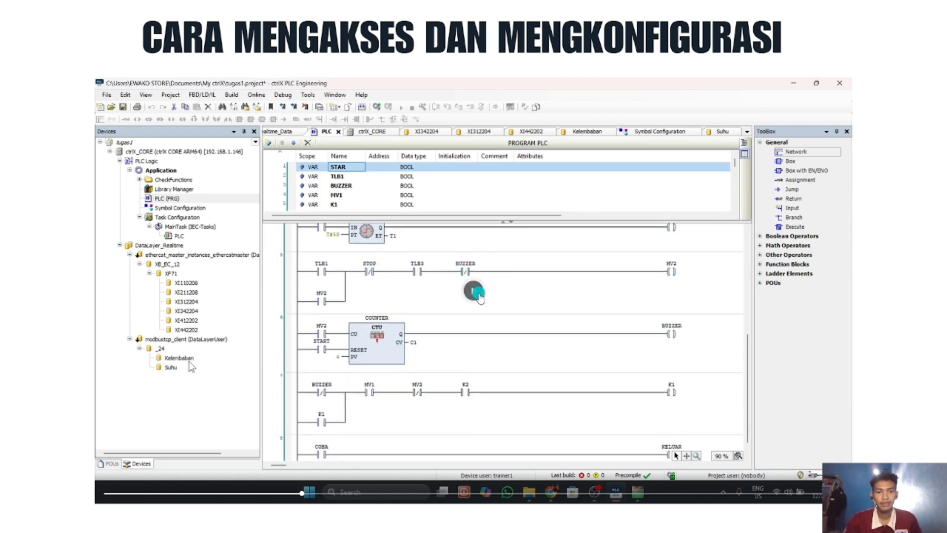
left_click(477, 295)
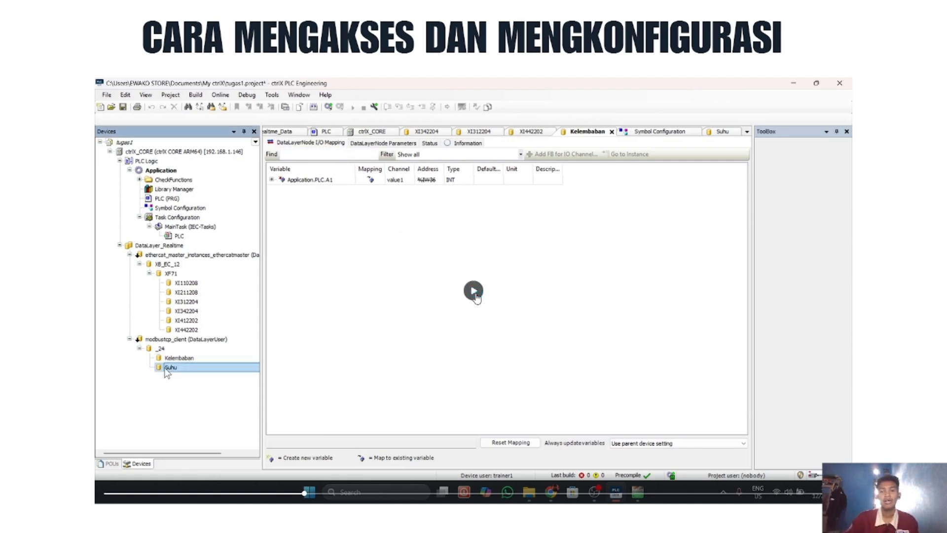
Step: Resume playback of the embedded configuration video showing the ctrlX PLC Engineering project
left_click(473, 295)
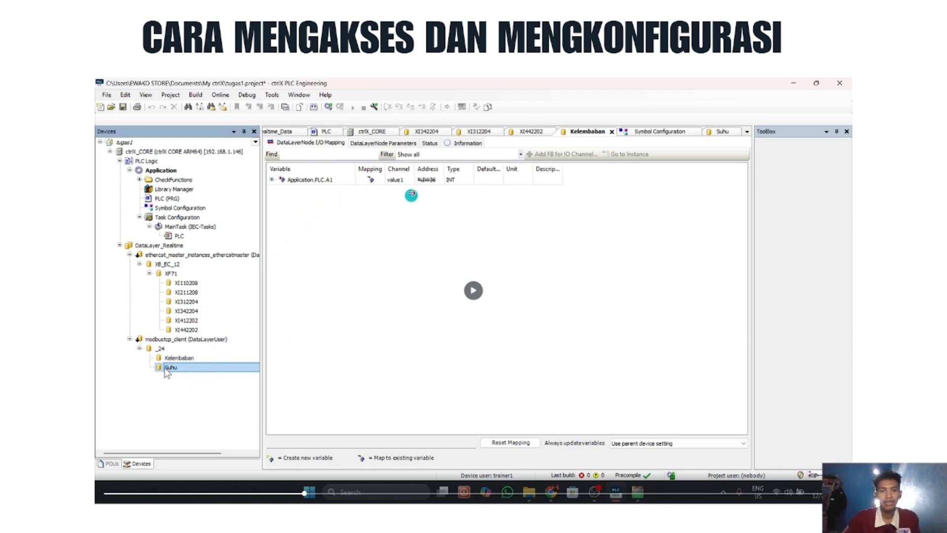
left_click(474, 290)
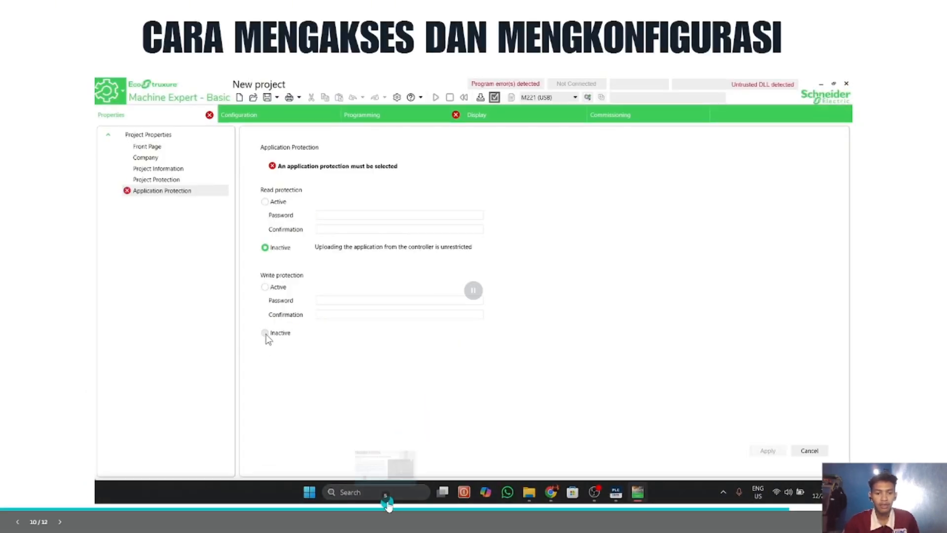
left_click(393, 499)
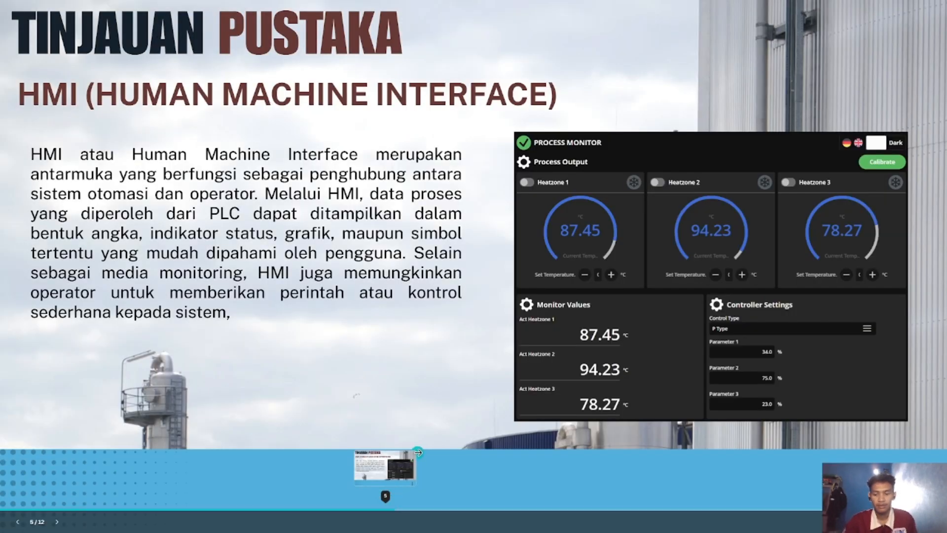
left_click(426, 428)
left_click(393, 425)
left_click(393, 426)
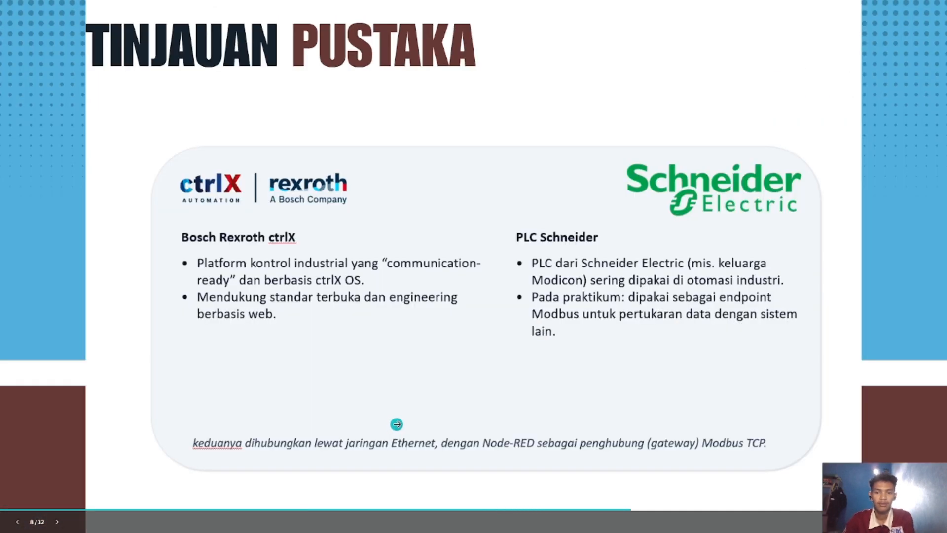
left_click(392, 426)
left_click(398, 425)
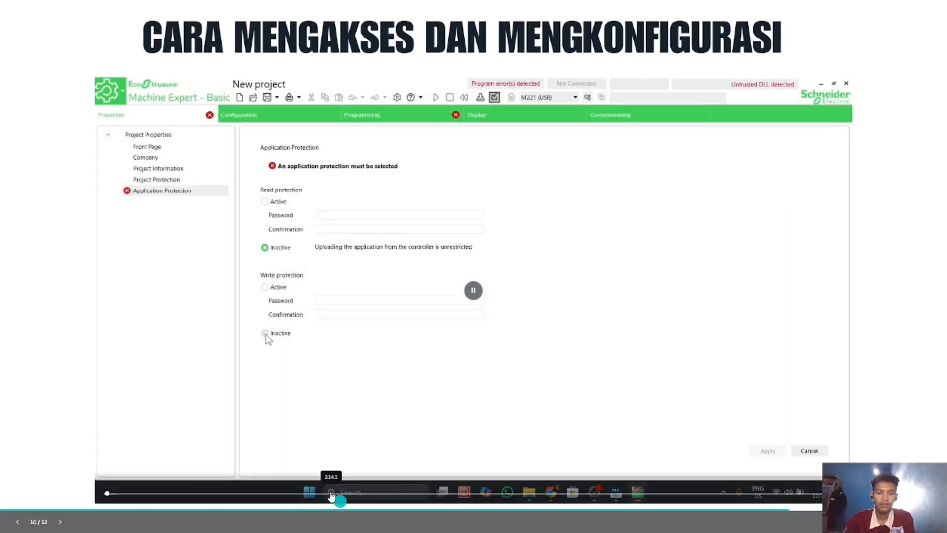
Step: Skip forward through the embedded configuration video to review the Node-RED flow, Data Layer Subscribe node and Modbus client settings
left_click(337, 493)
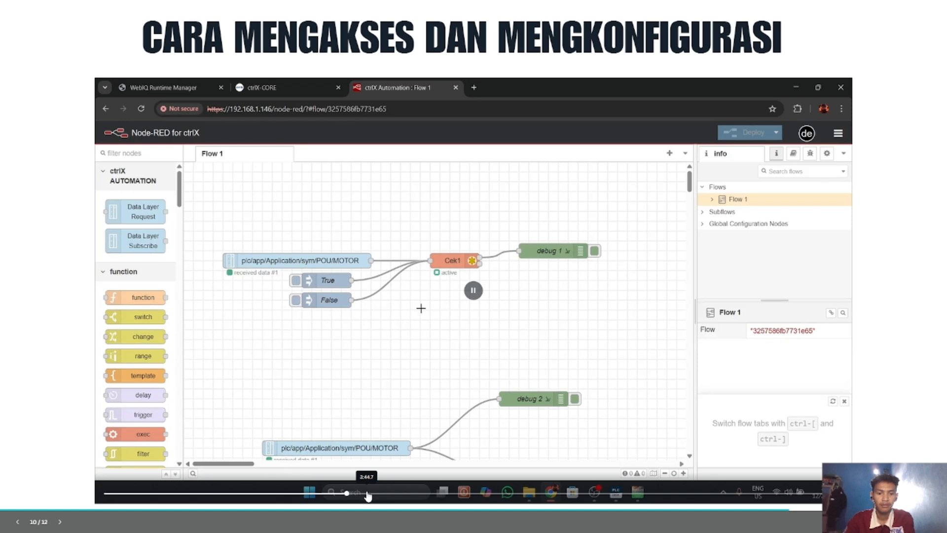
left_click(367, 493)
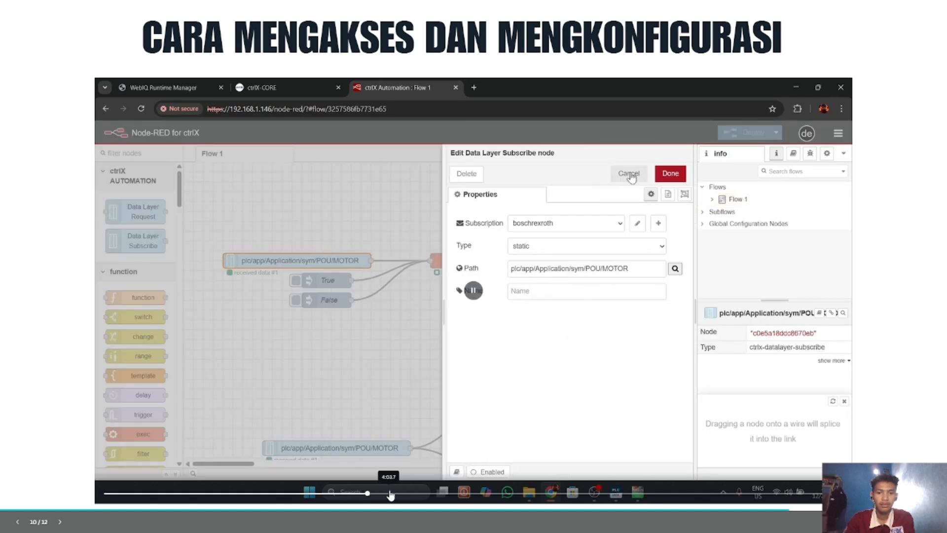
left_click(393, 492)
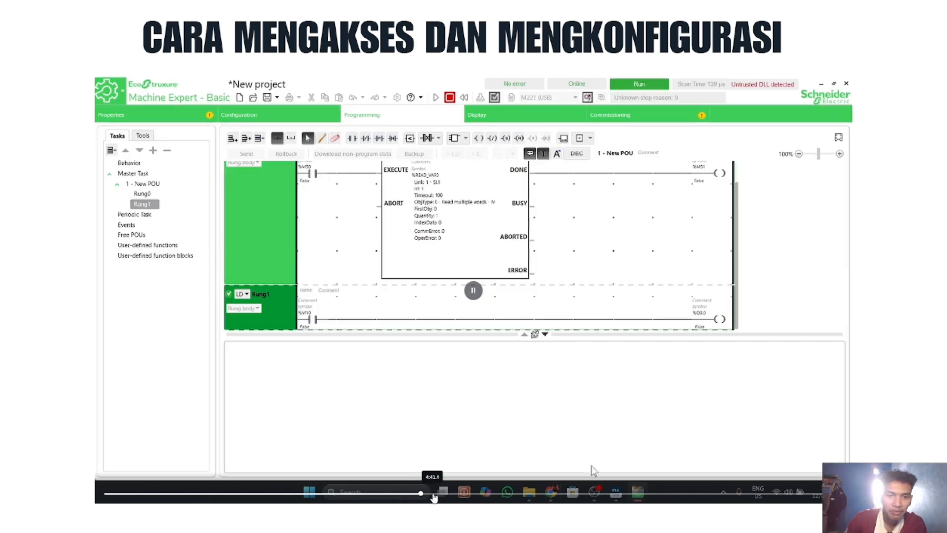
left_click(435, 494)
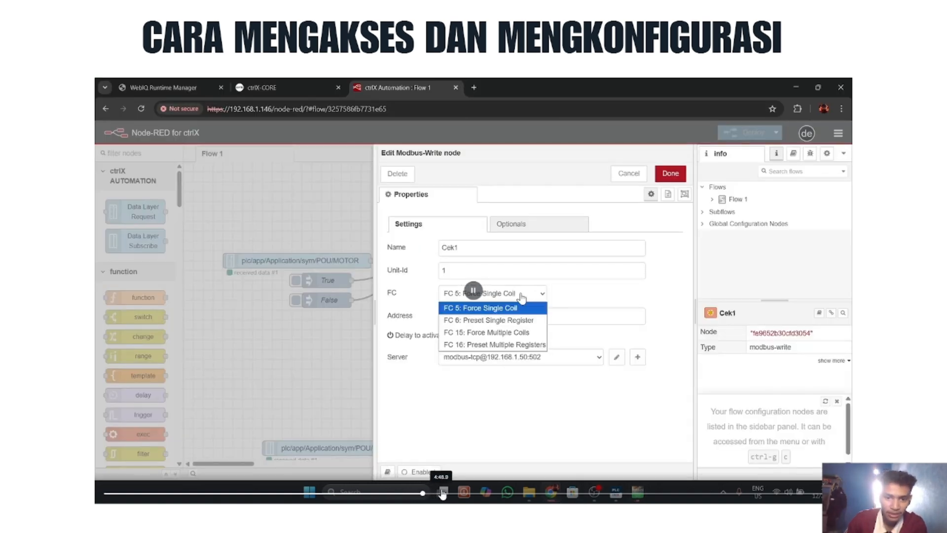
left_click(441, 494)
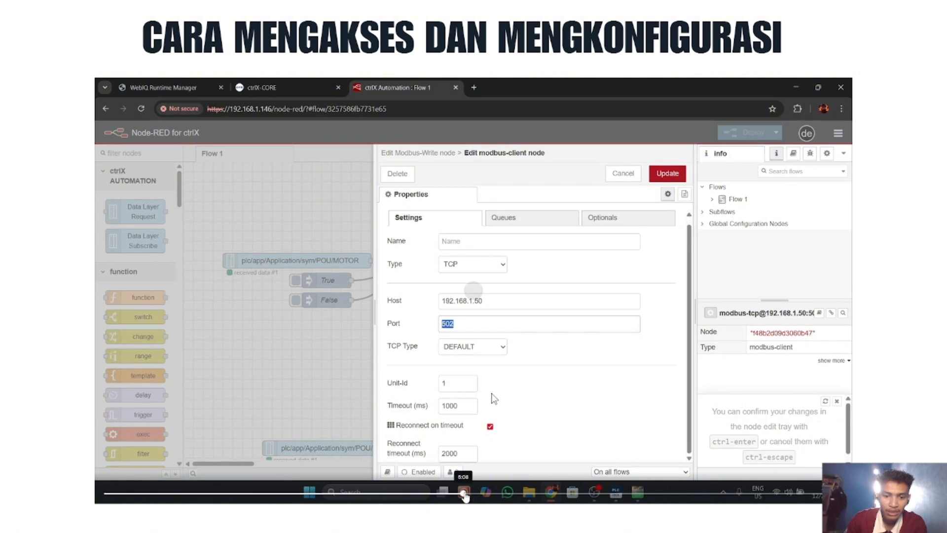
left_click(464, 493)
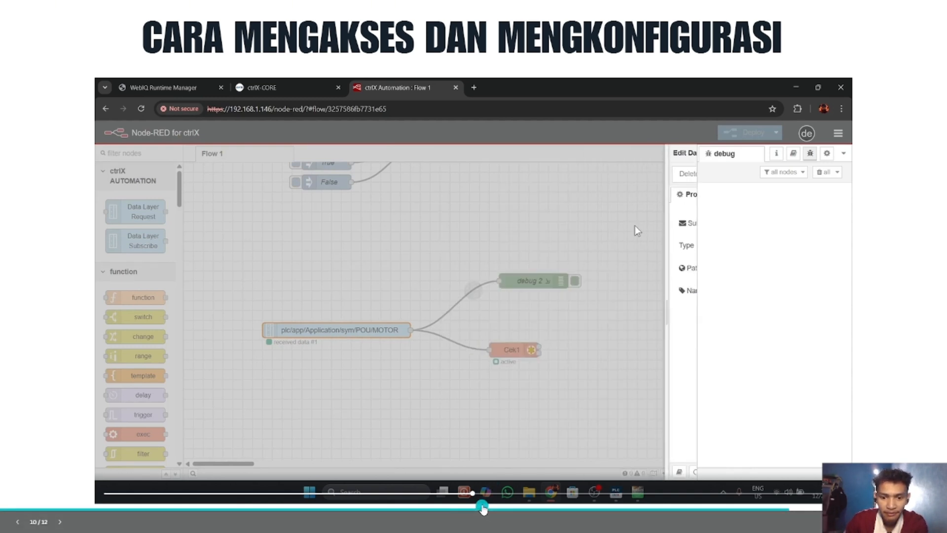
left_click(496, 499)
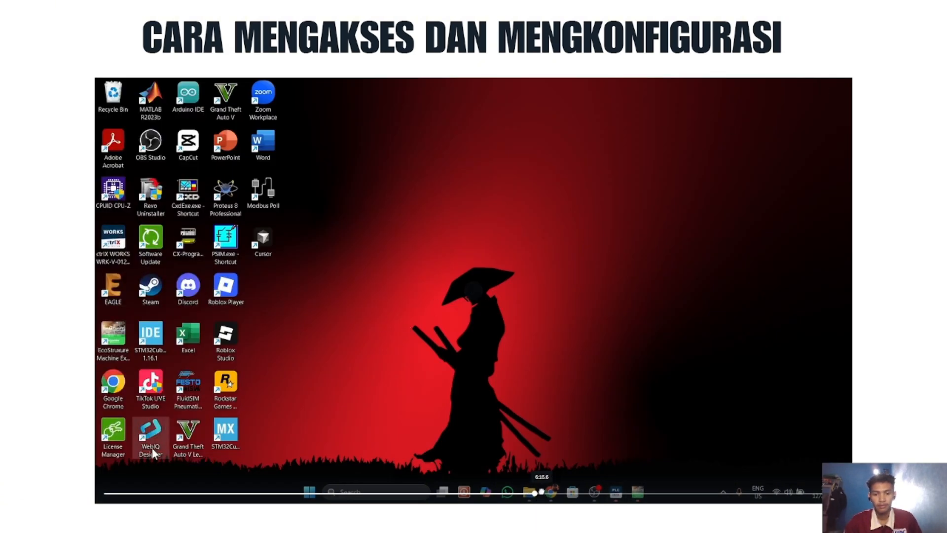
Step: Skip forward in the embedded video to review the WebIQ Designer shortcut, process data variables, radial gauges and ctrlX PLC project
left_click(549, 493)
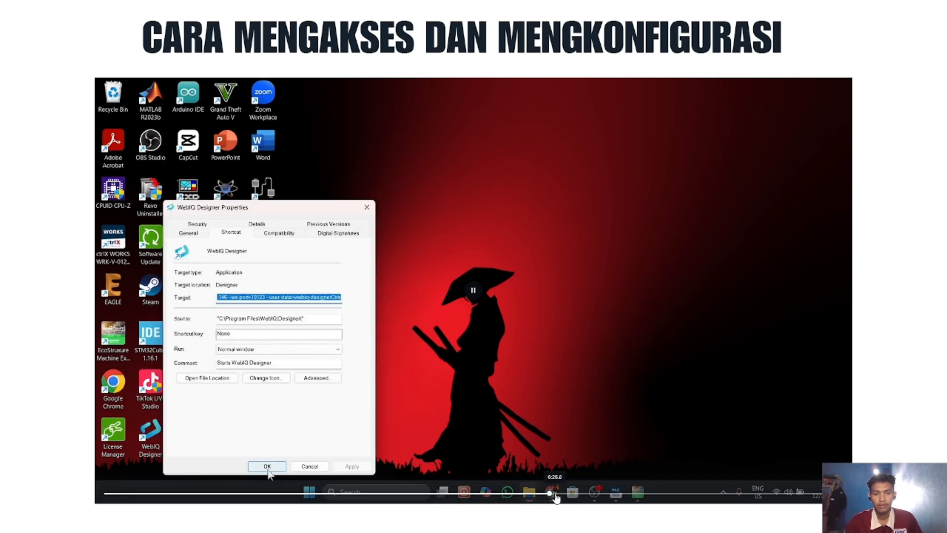
left_click(565, 493)
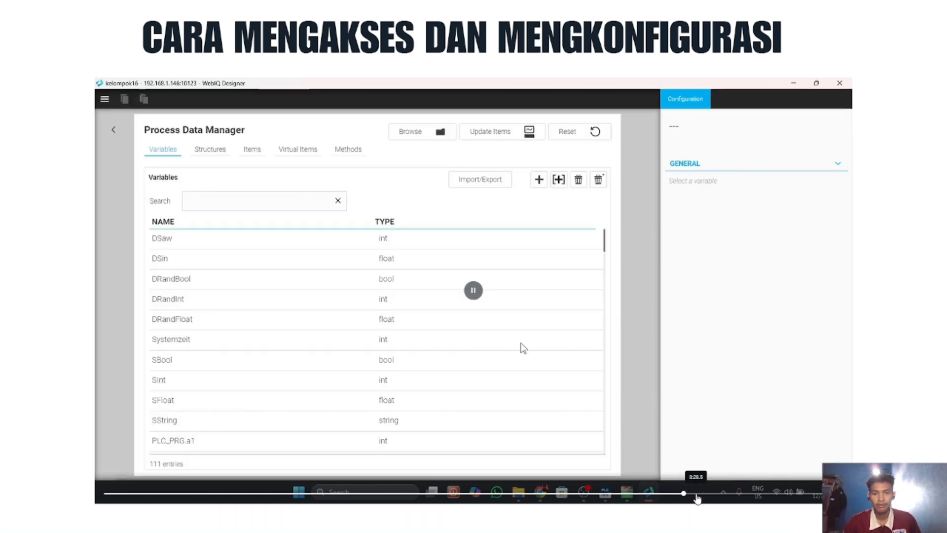
left_click(695, 494)
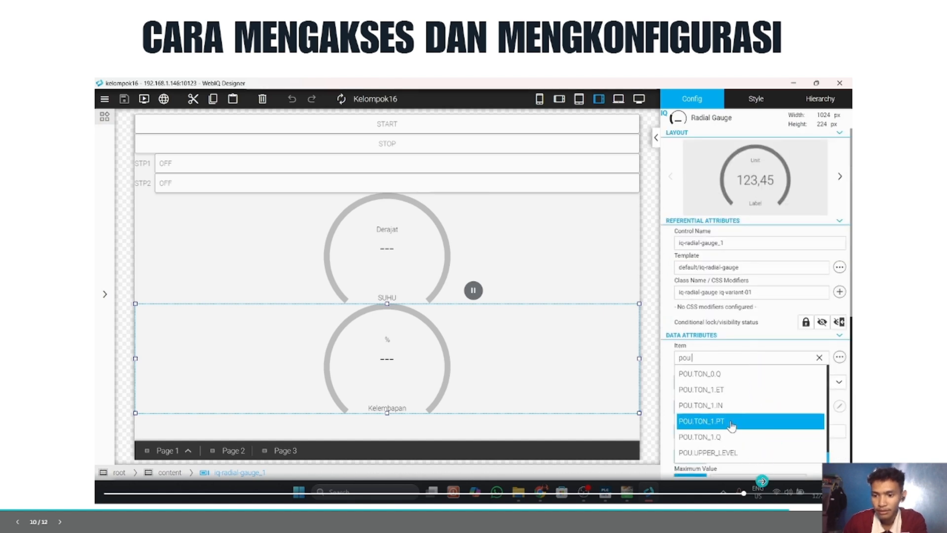
left_click(755, 493)
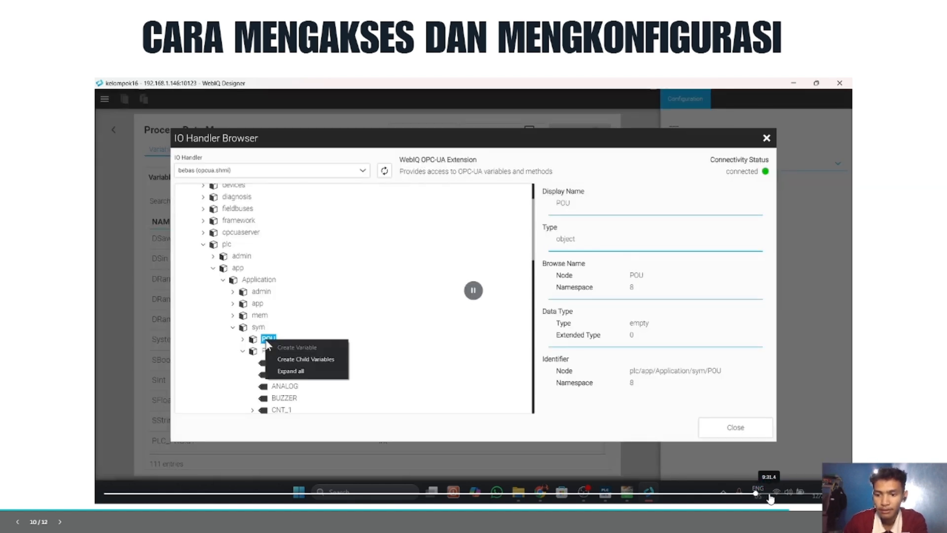
left_click(770, 494)
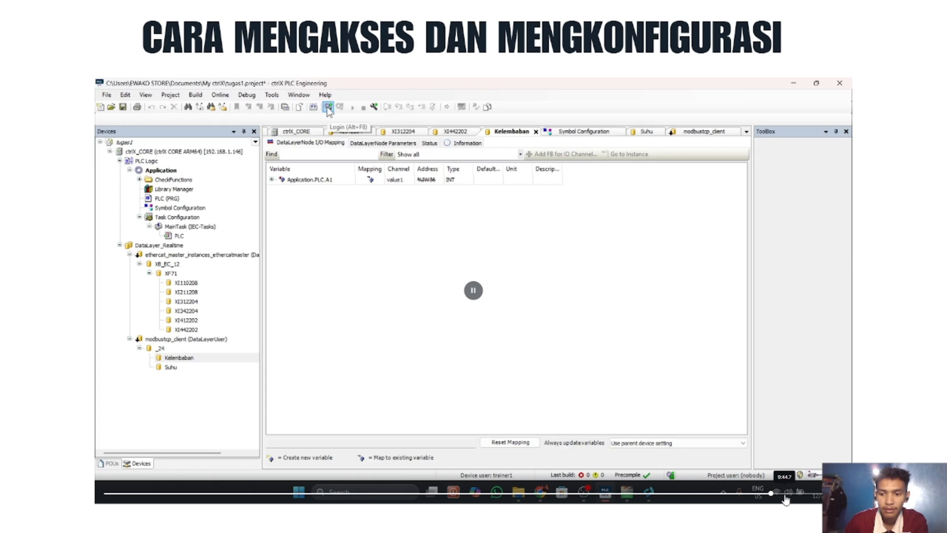
left_click(786, 494)
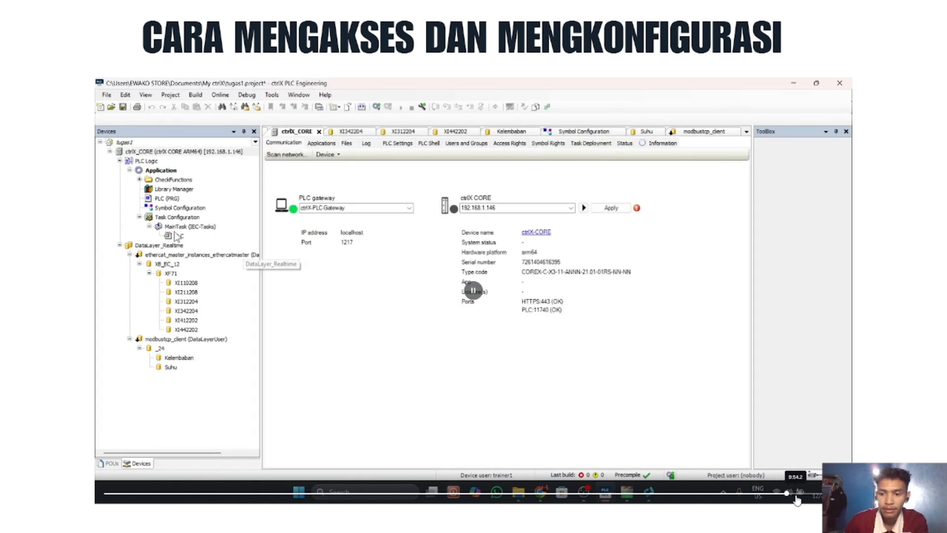
left_click(797, 494)
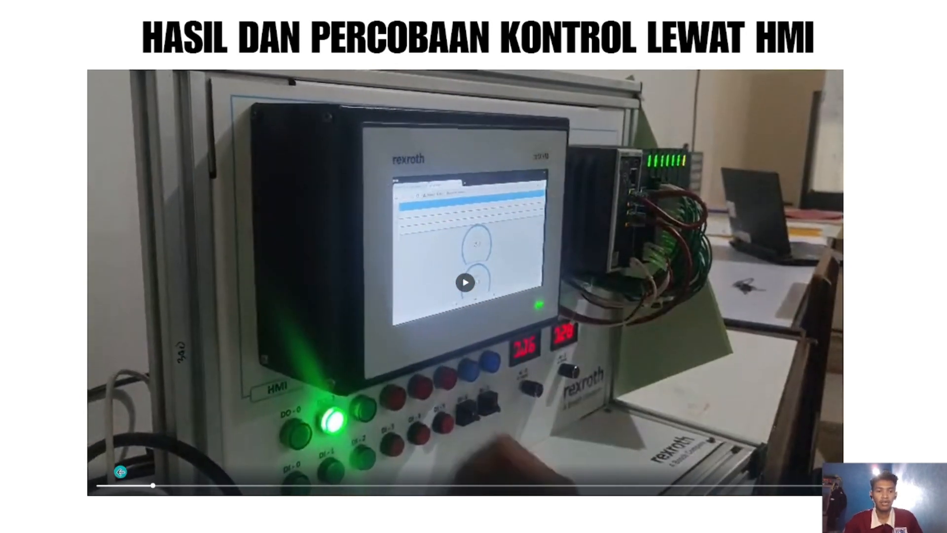
Step: Rewind the HMI control trial video on slide 11 slightly and pause it during the panel demonstration
left_click(130, 486)
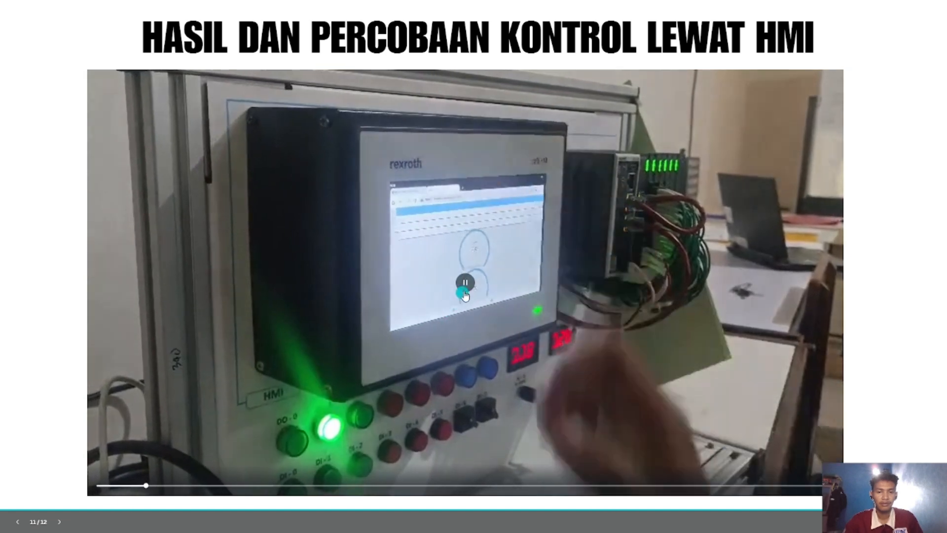
left_click(469, 292)
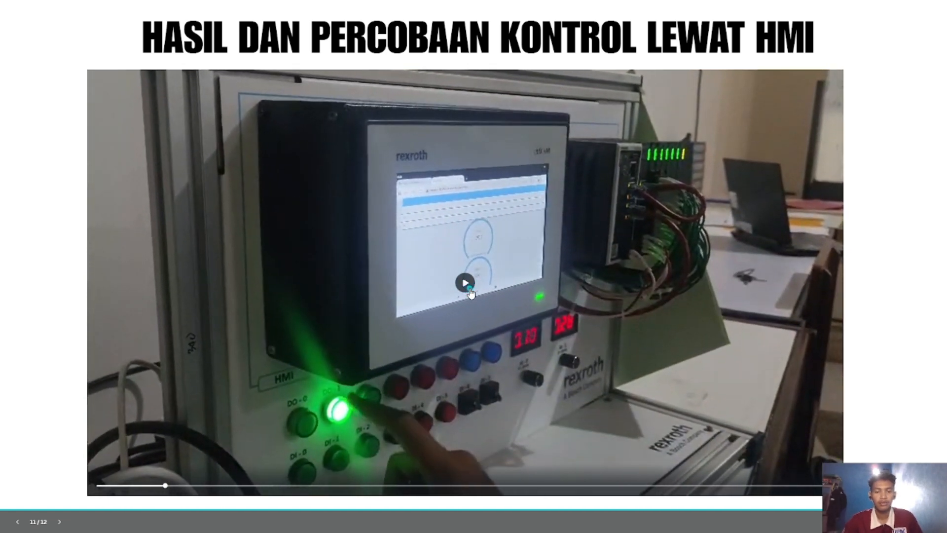